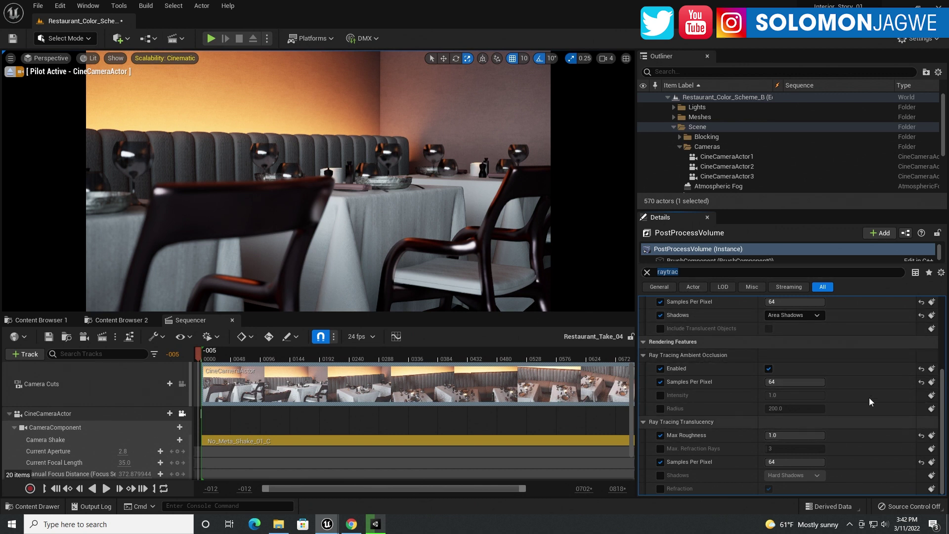
Step: Play Restaurant_Take_04 through the cine camera and pause it at frame 0668
{"action": "scroll", "coordinate": [941, 404], "scroll_direction": "up", "scroll_amount": 5}
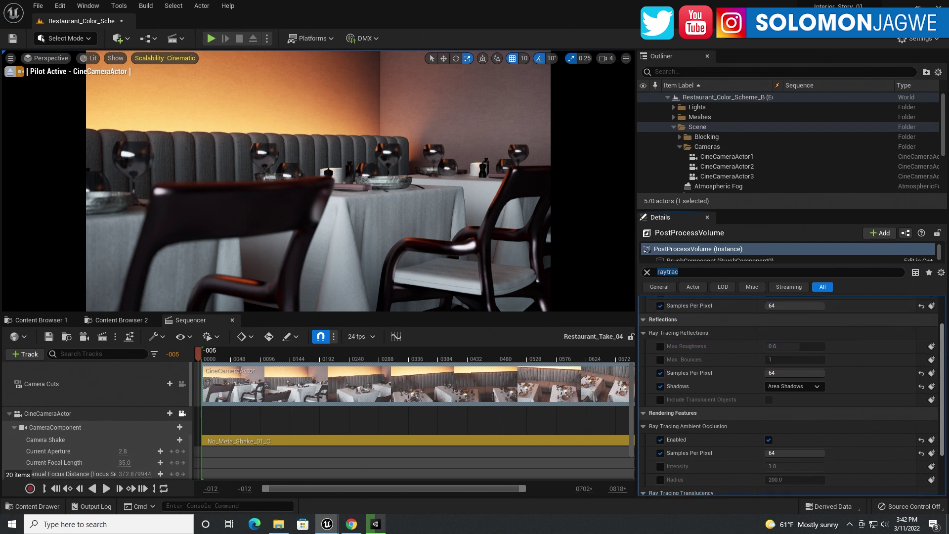
{"action": "scroll", "coordinate": [791, 395], "scroll_direction": "down", "scroll_amount": 4}
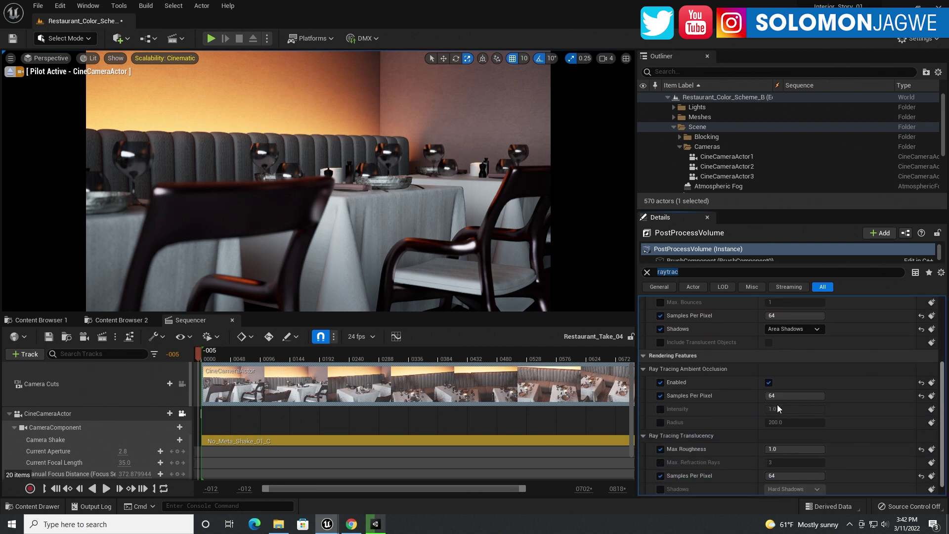
{"action": "left_click", "coordinate": [108, 488]}
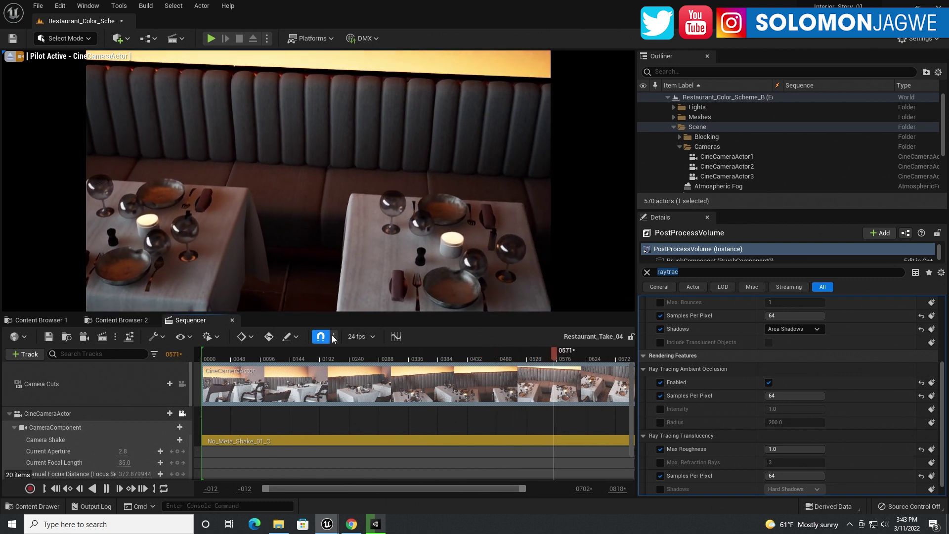
{"action": "left_click", "coordinate": [106, 488]}
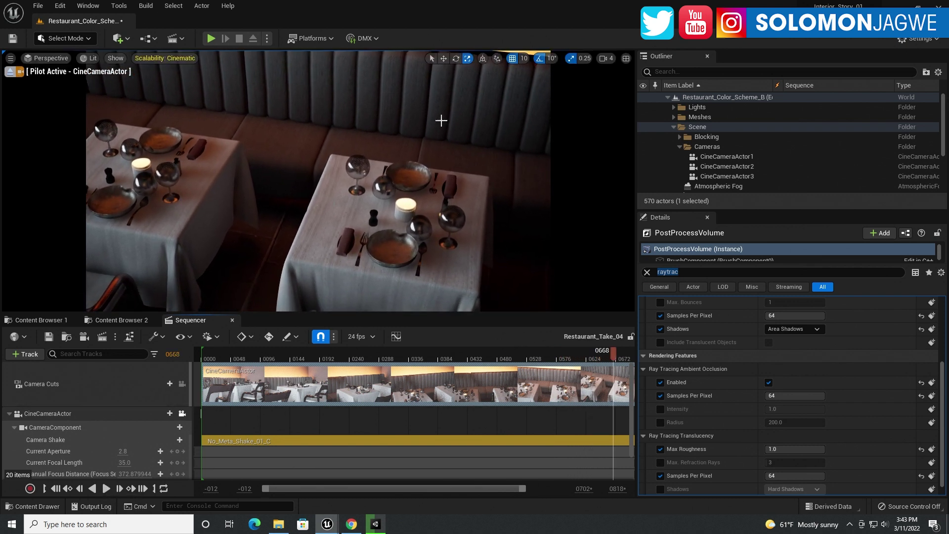
Step: Release the cine camera and fly around the restaurant over the tables, bar and booths
{"action": "left_click", "coordinate": [10, 72]}
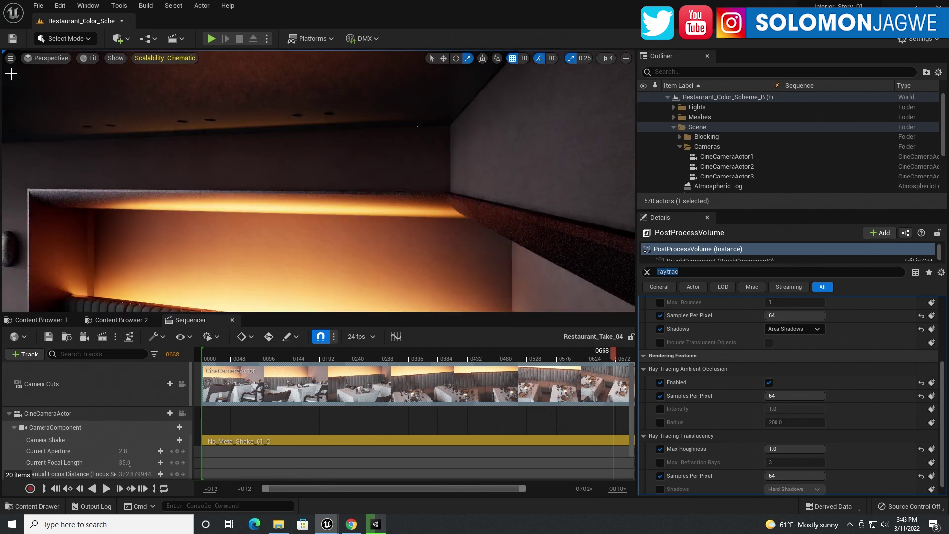
{"action": "right_click_drag", "start_coordinate": [286, 159], "coordinate": [317, 159]}
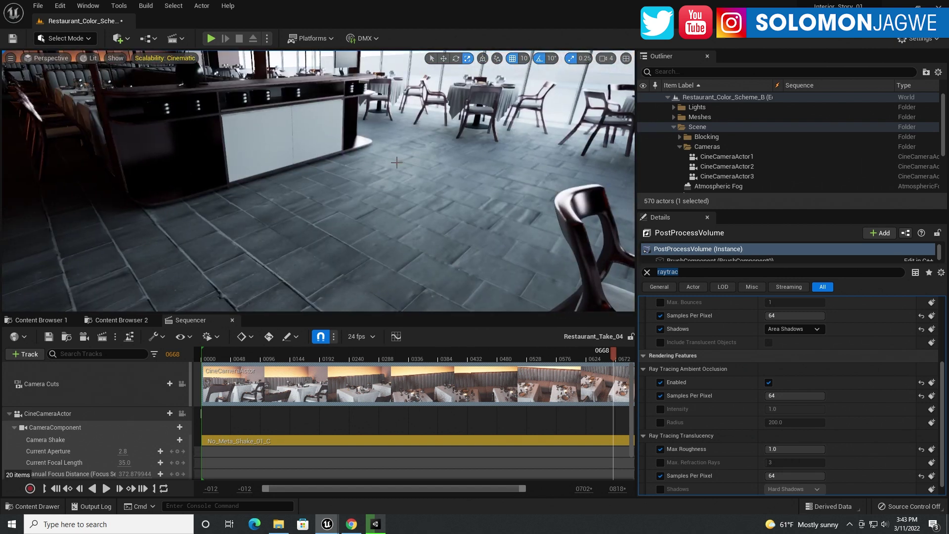
{"action": "right_click_drag", "start_coordinate": [396, 162], "coordinate": [387, 164]}
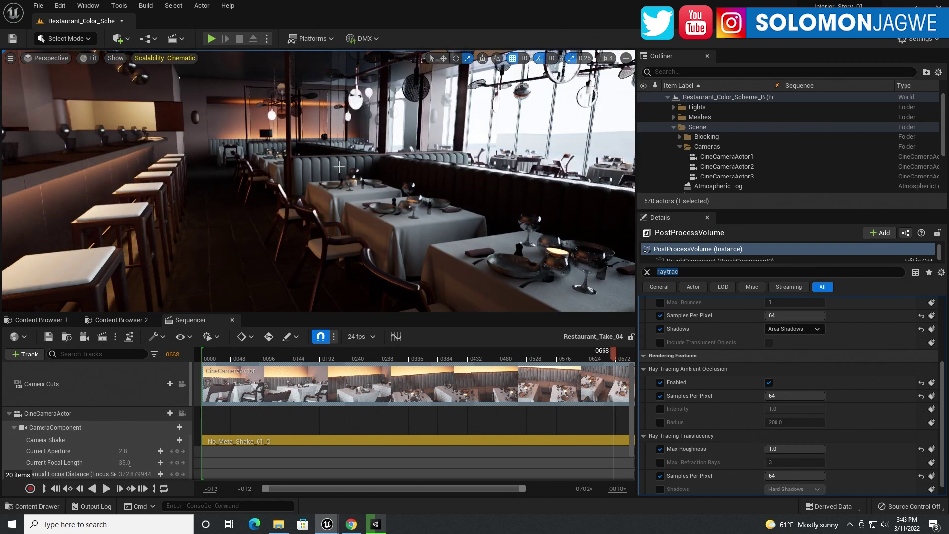
{"action": "right_click_drag", "start_coordinate": [328, 167], "coordinate": [326, 186]}
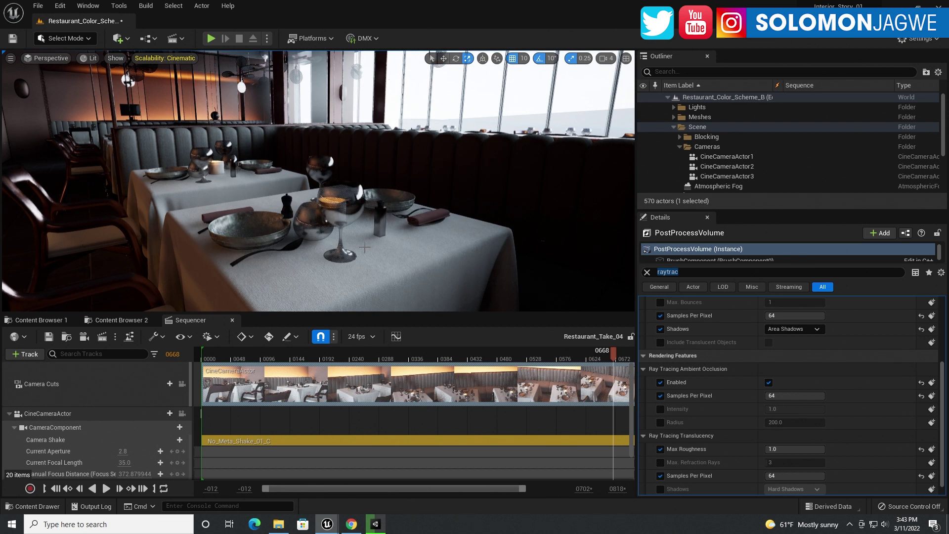
{"action": "right_click_drag", "start_coordinate": [326, 197], "coordinate": [296, 200]}
Step: Pilot CineCameraActor again, rewind Restaurant_Take_04 and replay it to about frame 0346
{"action": "left_click", "coordinate": [182, 413]}
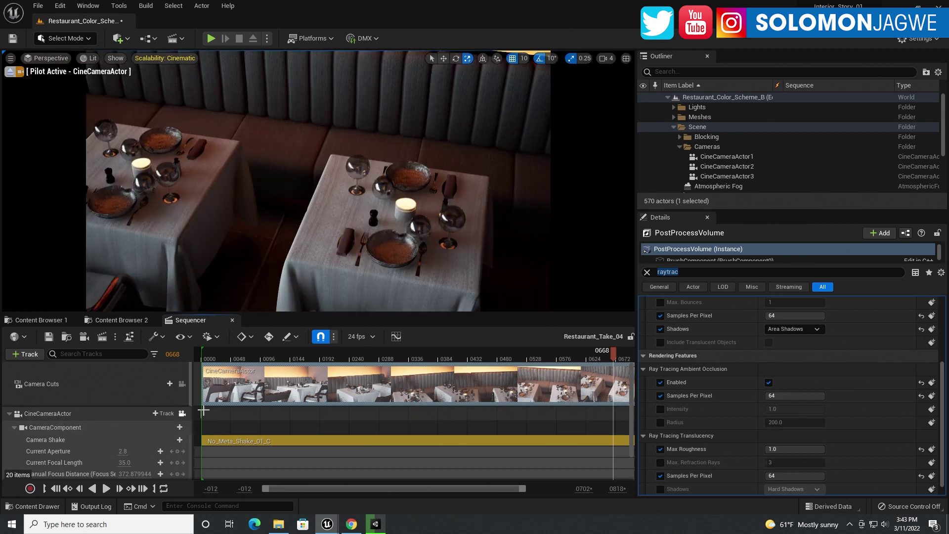
{"action": "left_click", "coordinate": [57, 488]}
{"action": "left_click", "coordinate": [105, 488]}
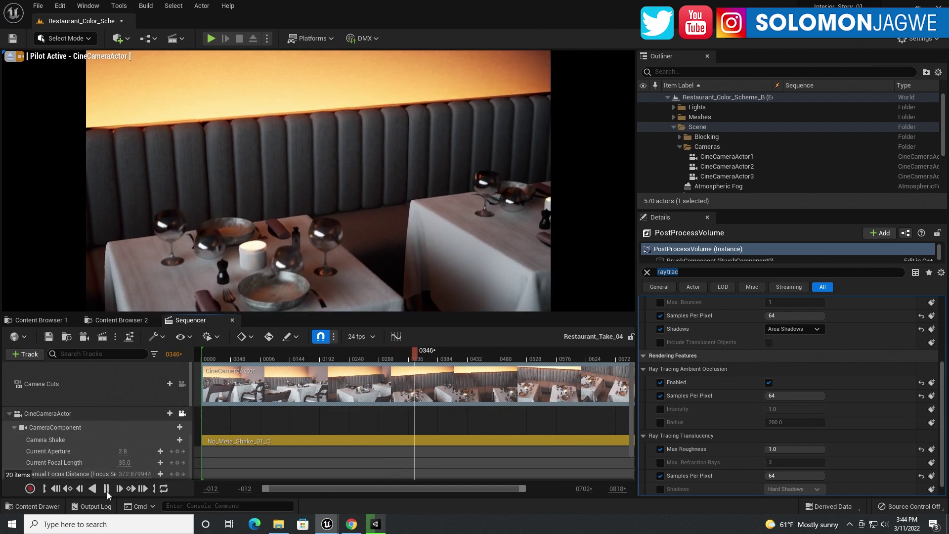
{"action": "left_click", "coordinate": [105, 488]}
Step: Open Restaurant_Take_03, view through CineCameraActor2, and play it to frame 0169
{"action": "left_click", "coordinate": [50, 321]}
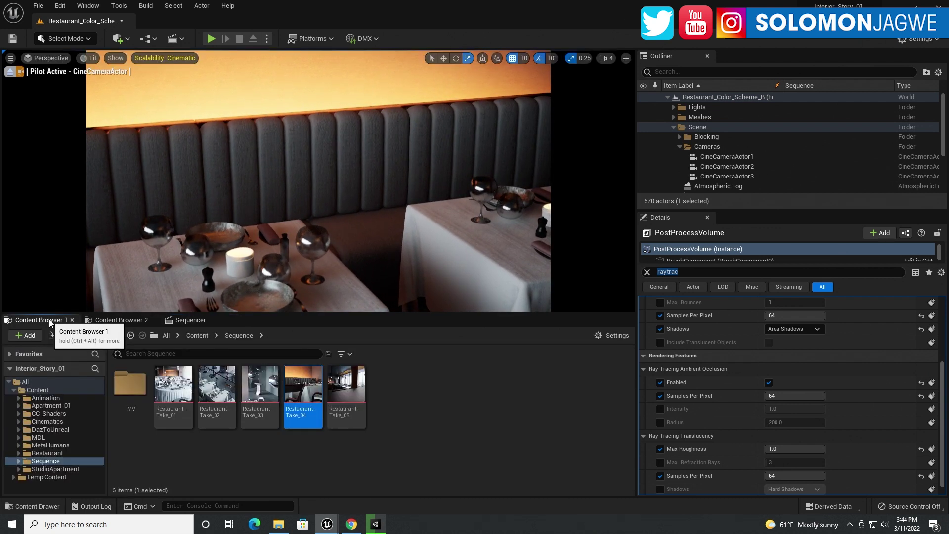
{"action": "double_click", "coordinate": [268, 390]}
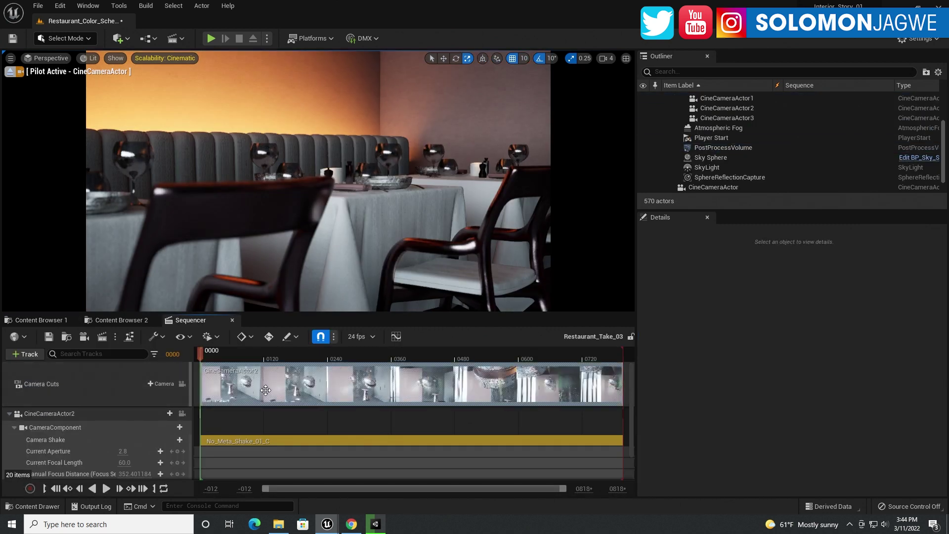
{"action": "left_click", "coordinate": [181, 414]}
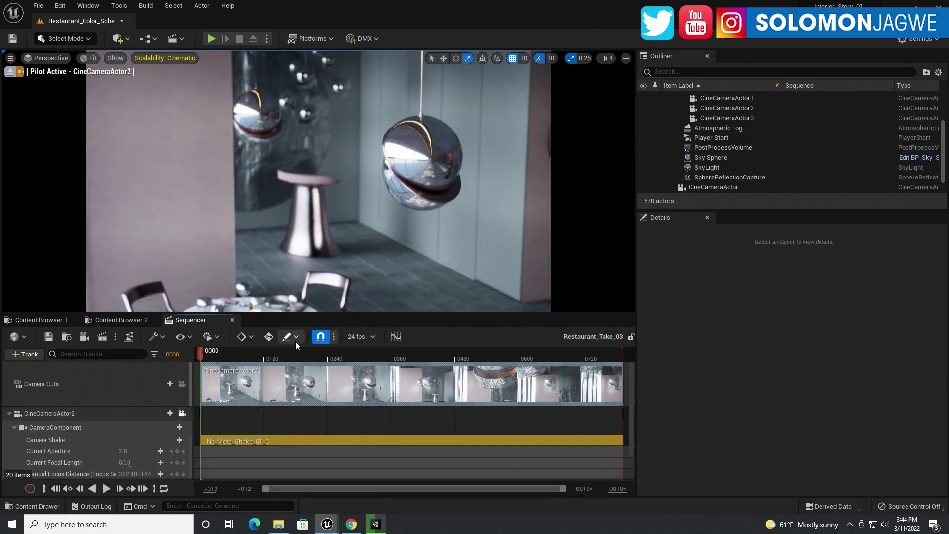
{"action": "left_click", "coordinate": [107, 489]}
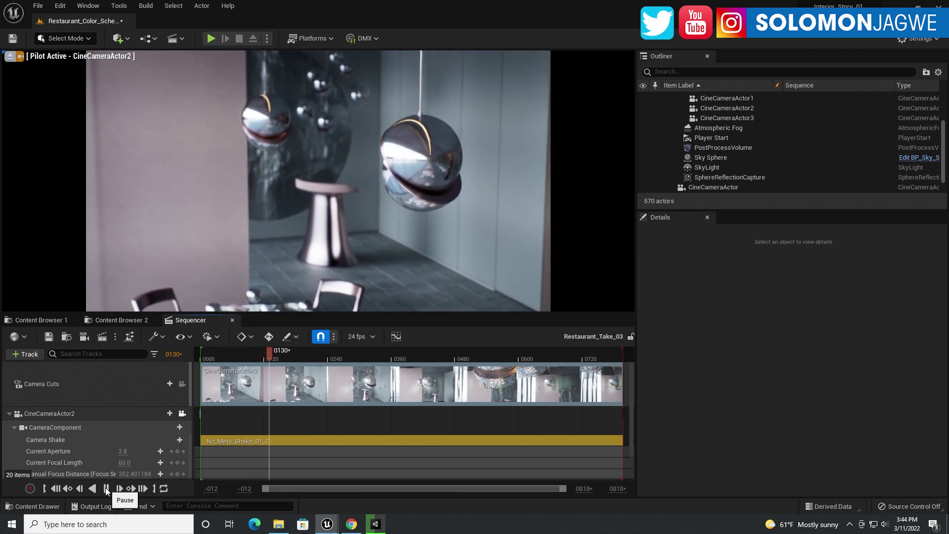
{"action": "left_click", "coordinate": [106, 488]}
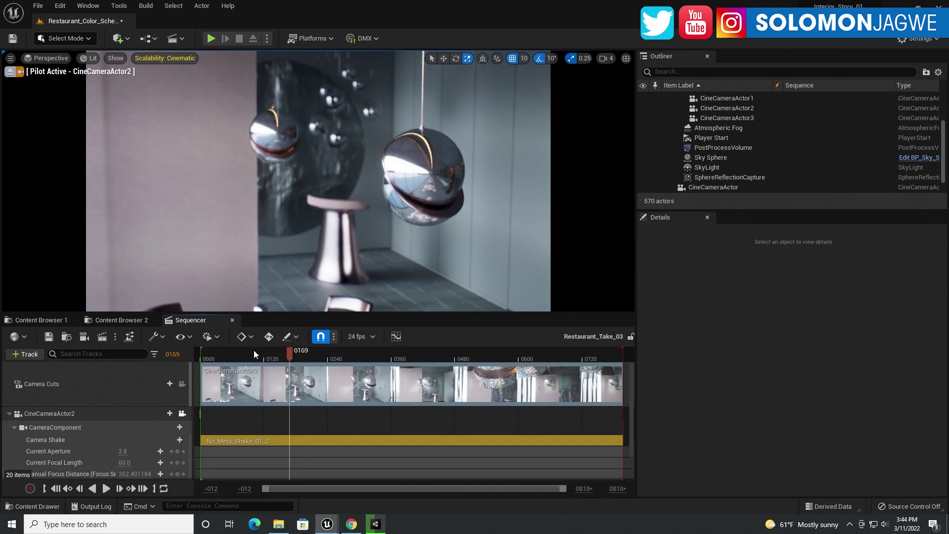
Step: Open Restaurant_Take_02 through CineCameraActor3, scrub to about frame 0424, and play to 0771
{"action": "left_click", "coordinate": [37, 321]}
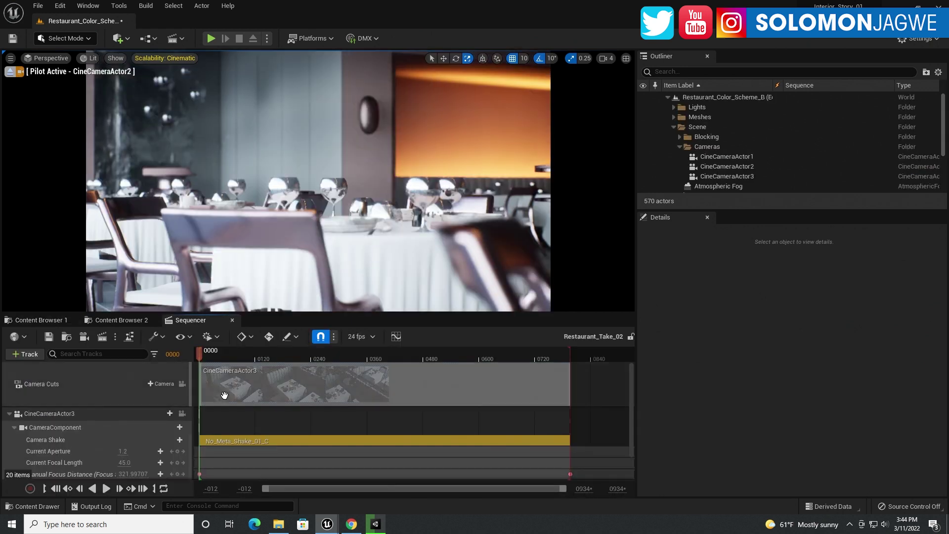
{"action": "double_click", "coordinate": [225, 396]}
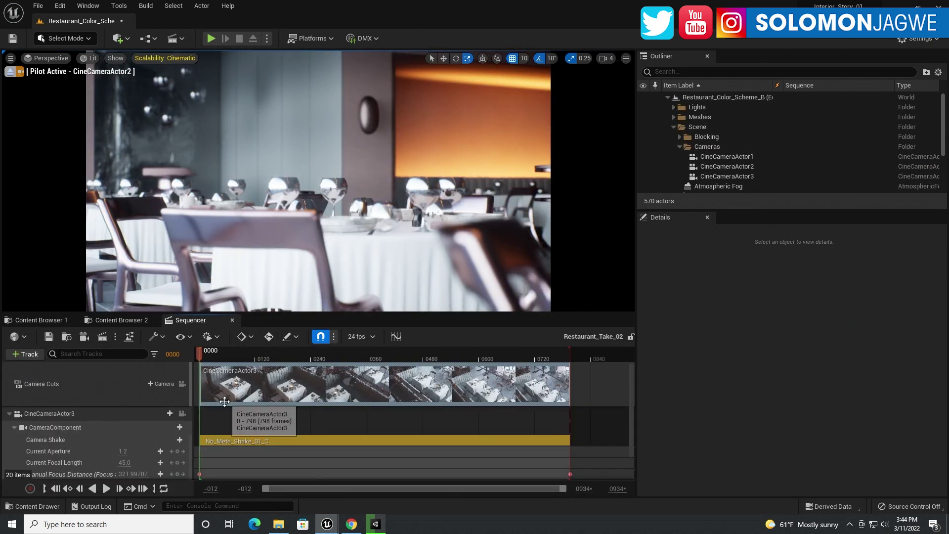
{"action": "left_click", "coordinate": [182, 413]}
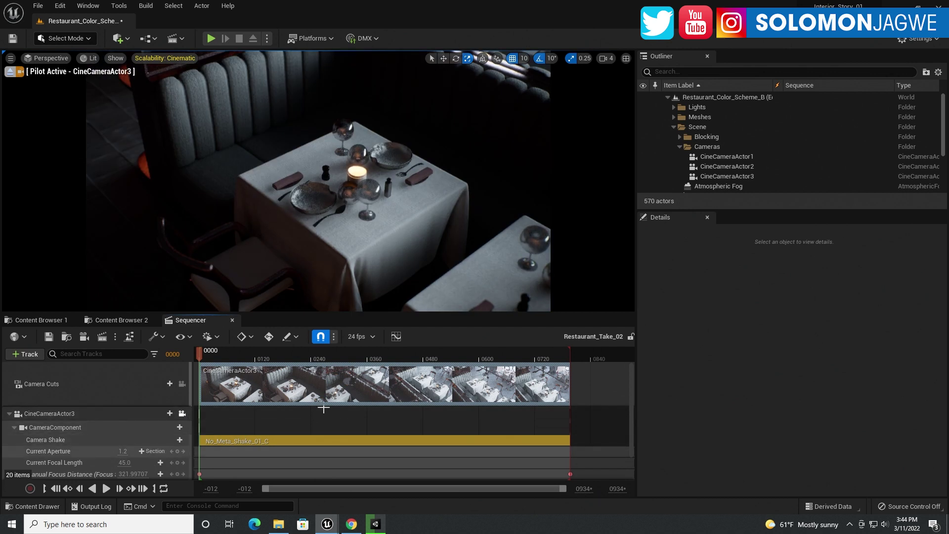
{"action": "left_click_drag", "start_coordinate": [372, 356], "coordinate": [443, 355]}
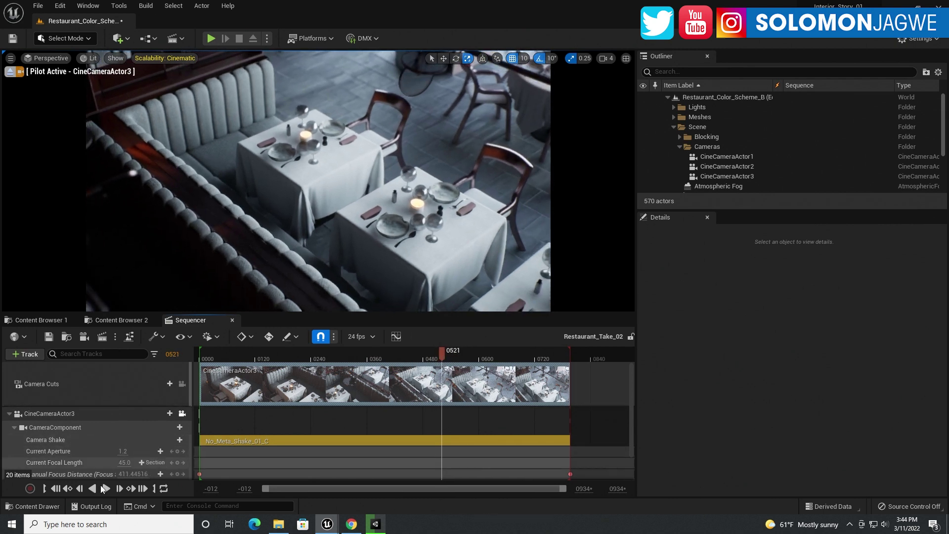
{"action": "left_click", "coordinate": [106, 489]}
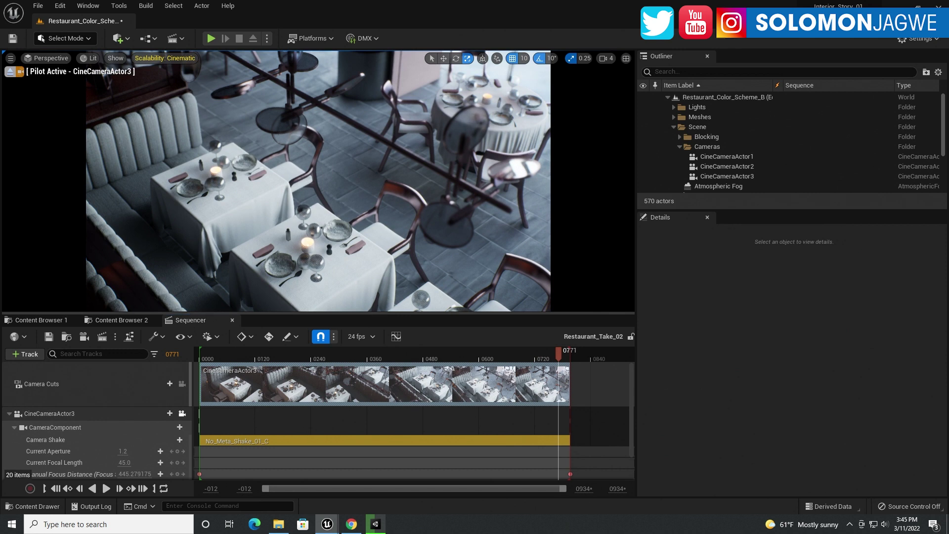
Step: Select the Base_Base_14 mesh and exit full-screen to restore the normal editor layout
{"action": "left_click", "coordinate": [617, 129]}
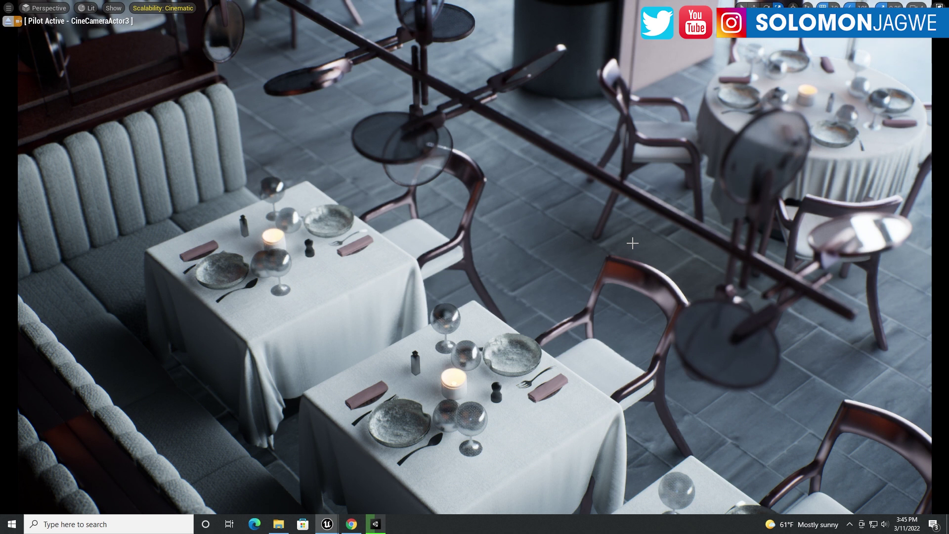
{"action": "key", "text": "F11"}
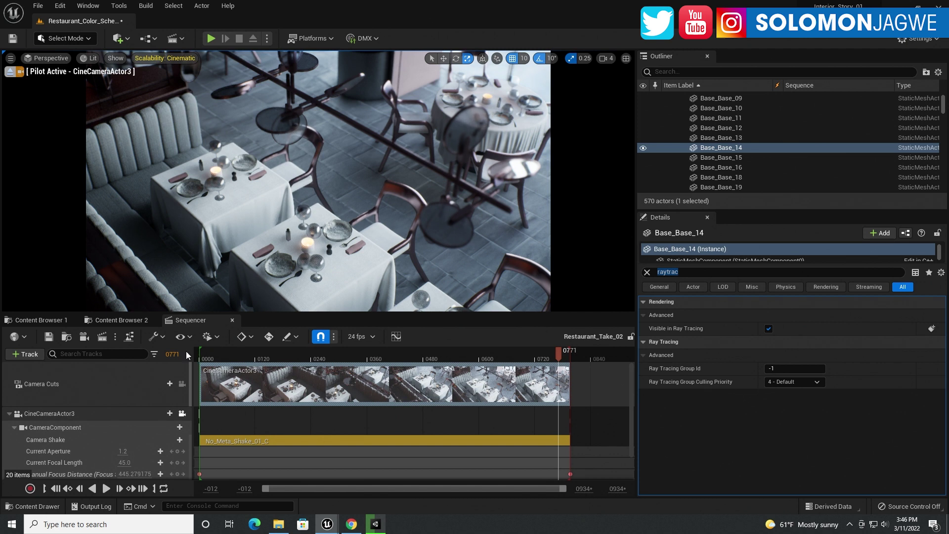
Step: Reopen Restaurant_Take_04 and play it from the start through CineCameraActor
{"action": "left_click", "coordinate": [49, 320]}
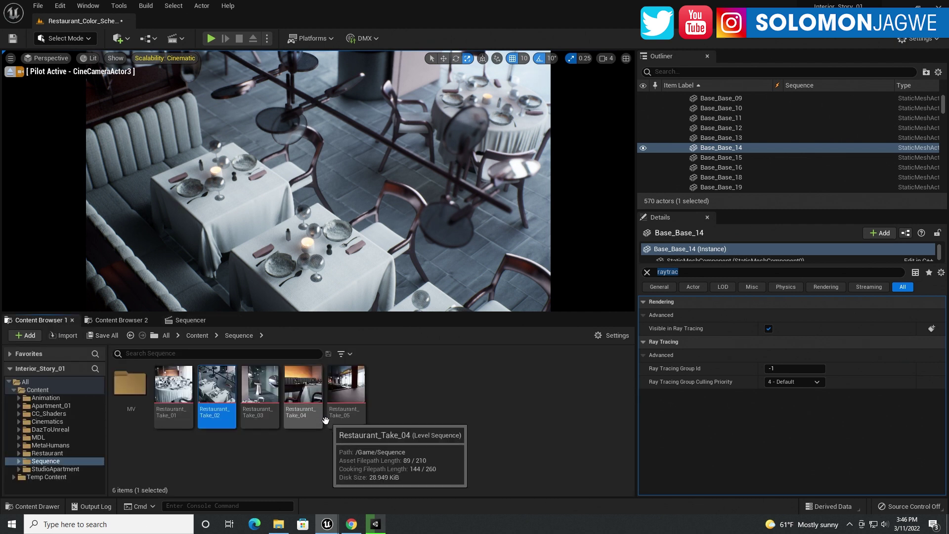
{"action": "double_click", "coordinate": [311, 394]}
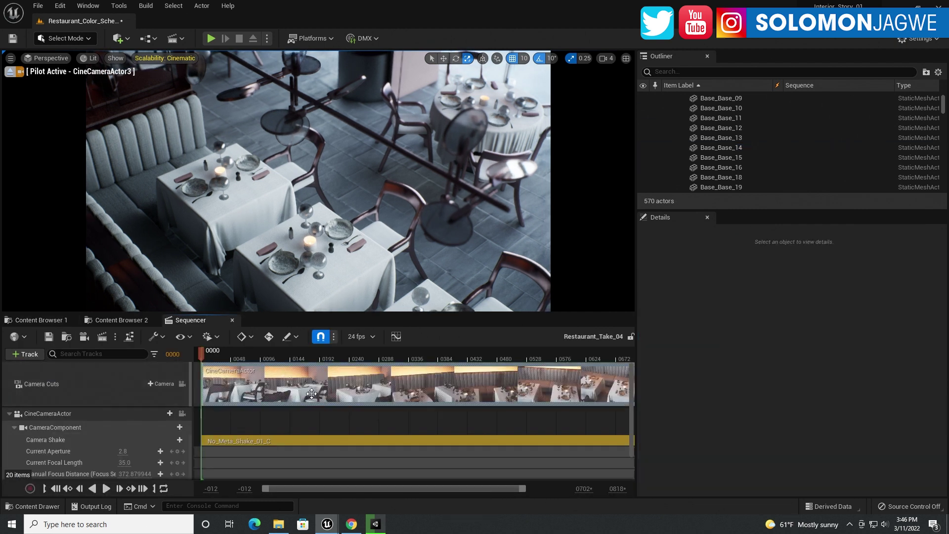
{"action": "left_click", "coordinate": [182, 414]}
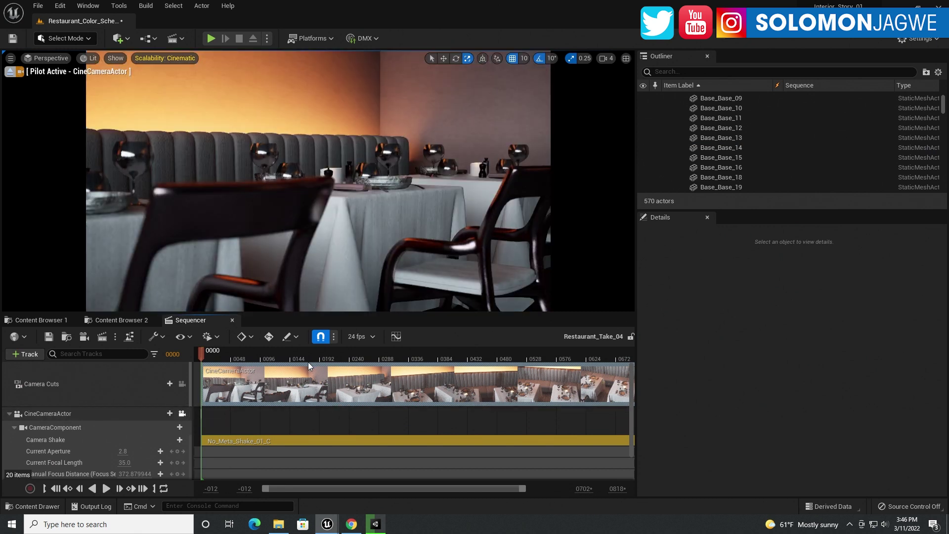
{"action": "left_click", "coordinate": [106, 489]}
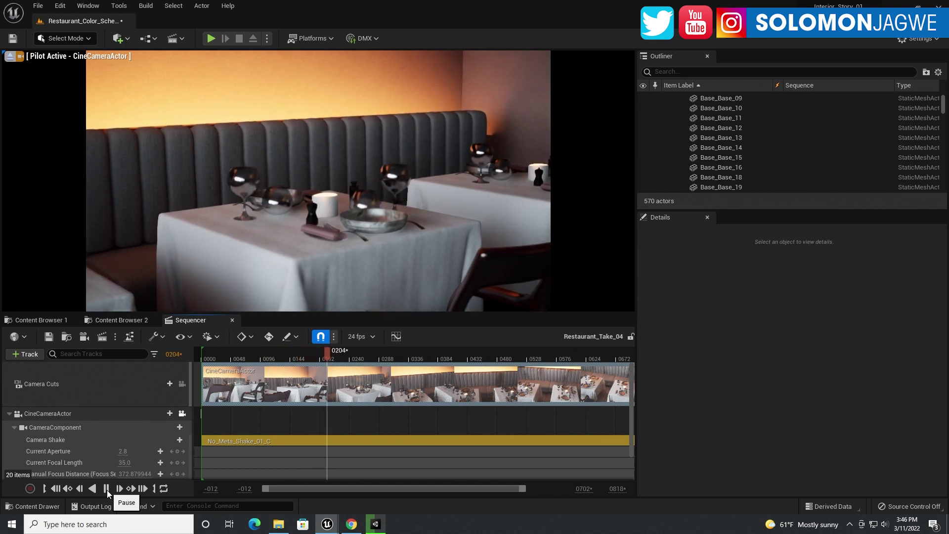
Step: Pause playback and filter the Outliner for lights, expanding the Lights folder
{"action": "left_click", "coordinate": [107, 490]}
{"action": "left_click", "coordinate": [690, 71]}
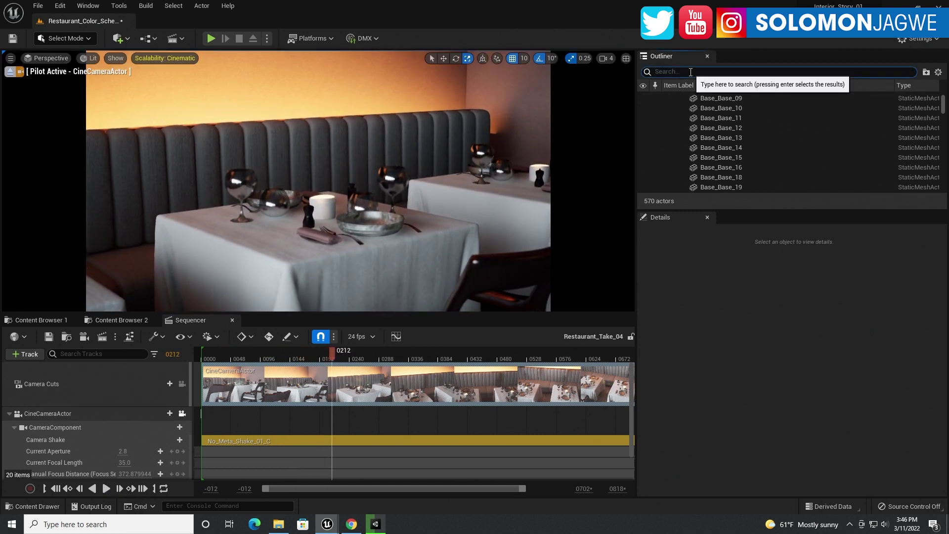
{"action": "type", "text": "lihh"}
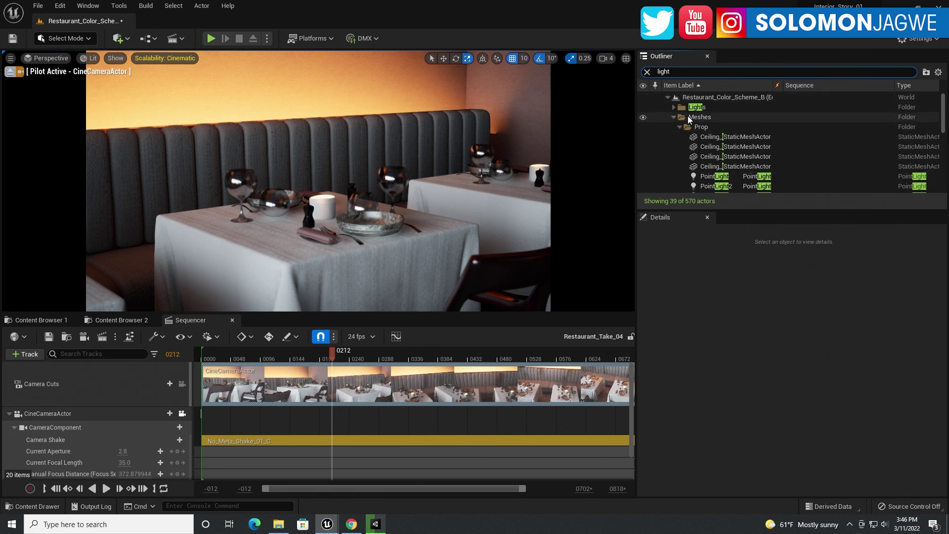
{"action": "left_click", "coordinate": [673, 108]}
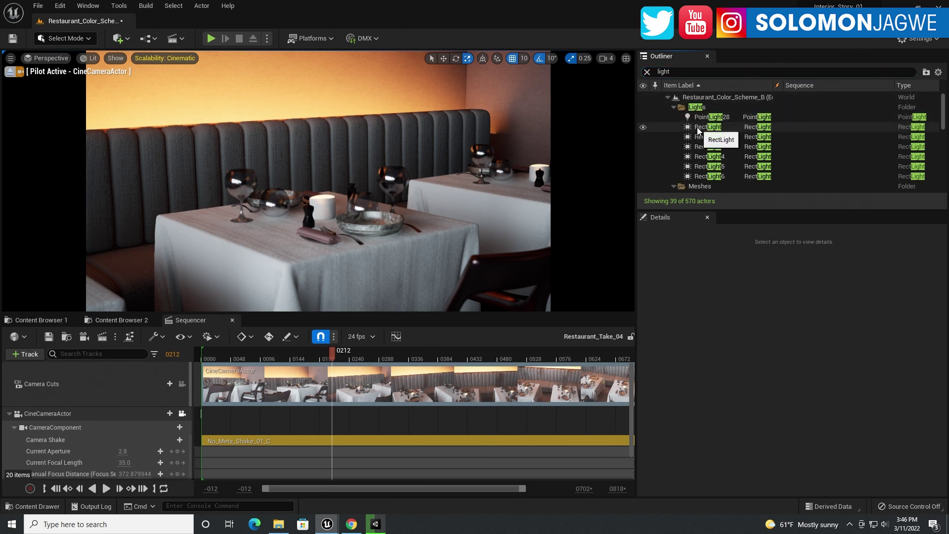
Step: Check each RectLight through RectLight6, then PointLight2, for 128 ray-traced samples per pixel
{"action": "left_click", "coordinate": [698, 127]}
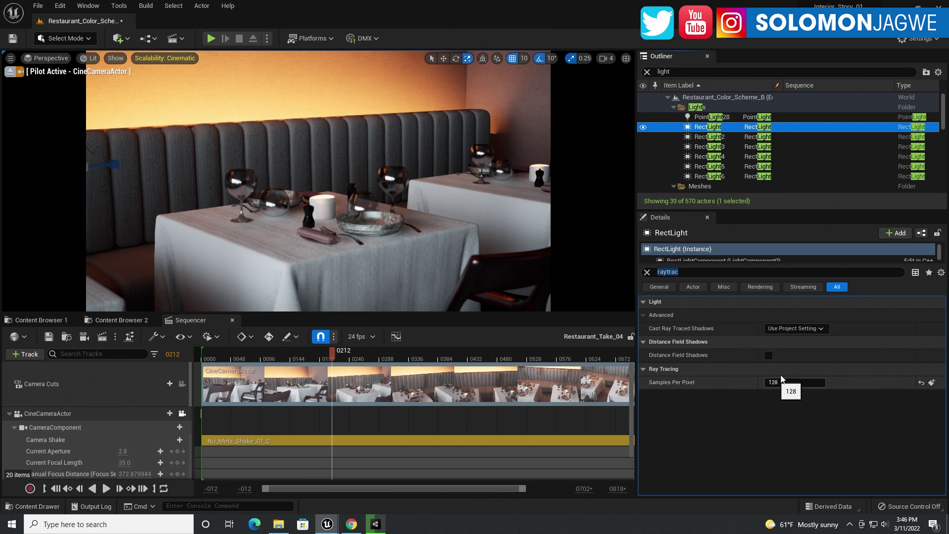
{"action": "left_click", "coordinate": [701, 138]}
{"action": "left_click", "coordinate": [701, 147]}
{"action": "left_click", "coordinate": [701, 157]}
{"action": "left_click", "coordinate": [702, 168]}
{"action": "left_click", "coordinate": [701, 177]}
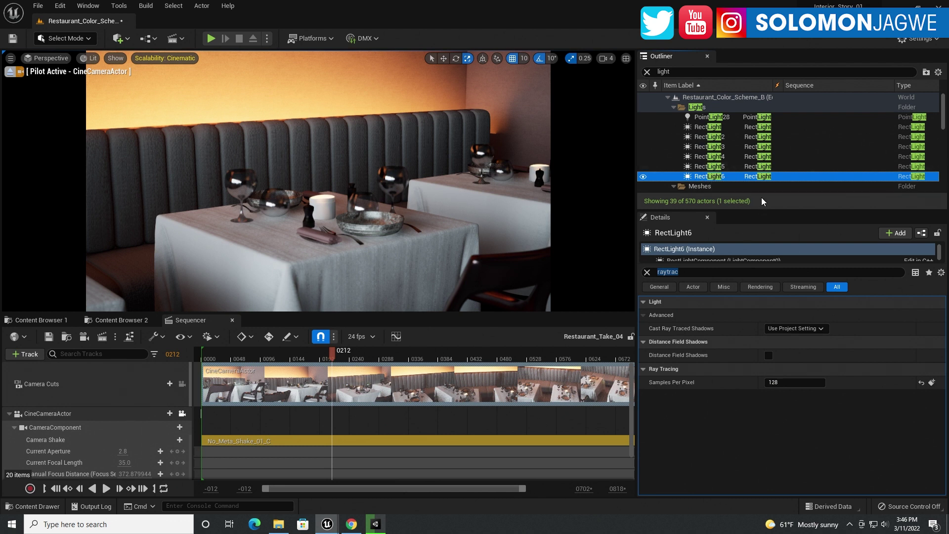
{"action": "scroll", "coordinate": [785, 140], "scroll_direction": "down", "scroll_amount": 5}
{"action": "left_click", "coordinate": [704, 148]}
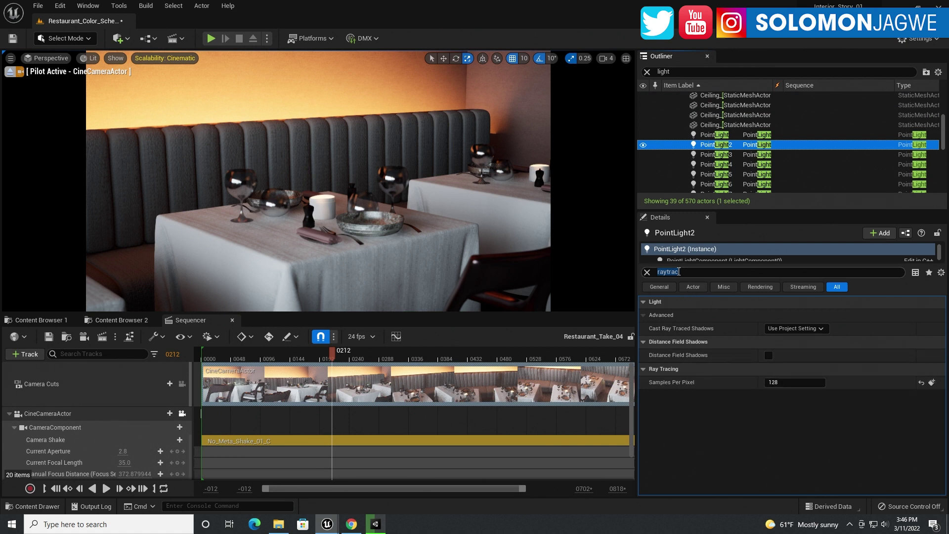
Step: Switch to rotate mode and filter PointLight2's Details by 'lumen'
{"action": "key", "text": "e"}
{"action": "left_click", "coordinate": [678, 272]}
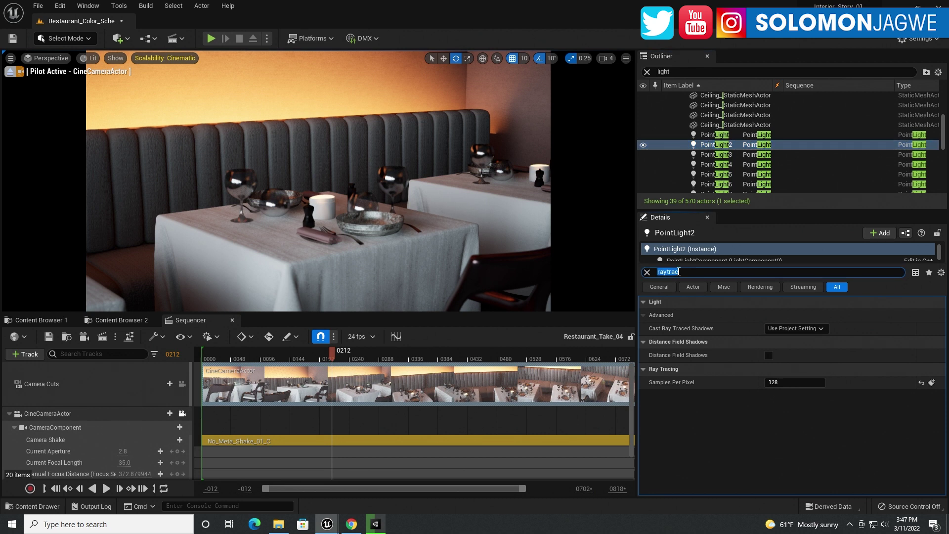
{"action": "type", "text": "lumen"}
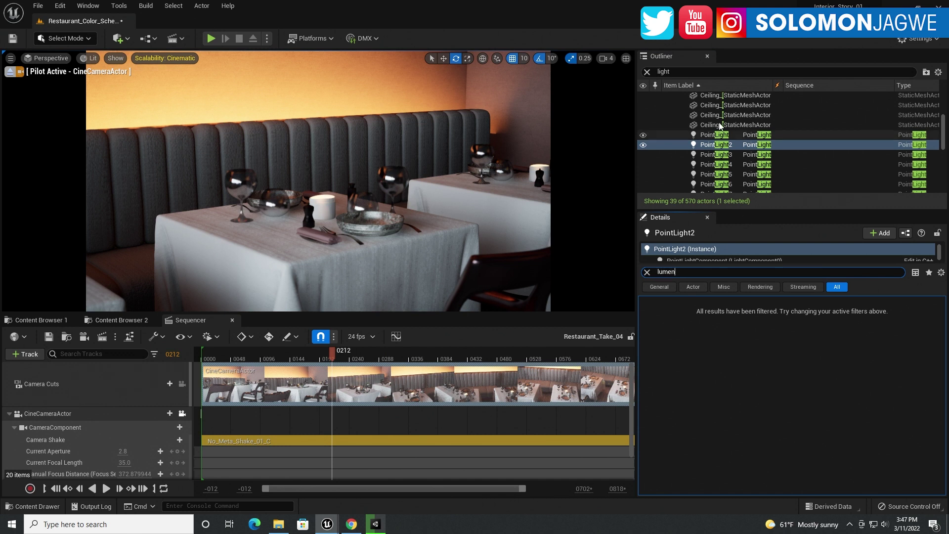
Step: Clear the Outliner light filter and select the PostProcessVolume
{"action": "left_click", "coordinate": [647, 71]}
{"action": "scroll", "coordinate": [792, 179], "scroll_direction": "down", "scroll_amount": 10}
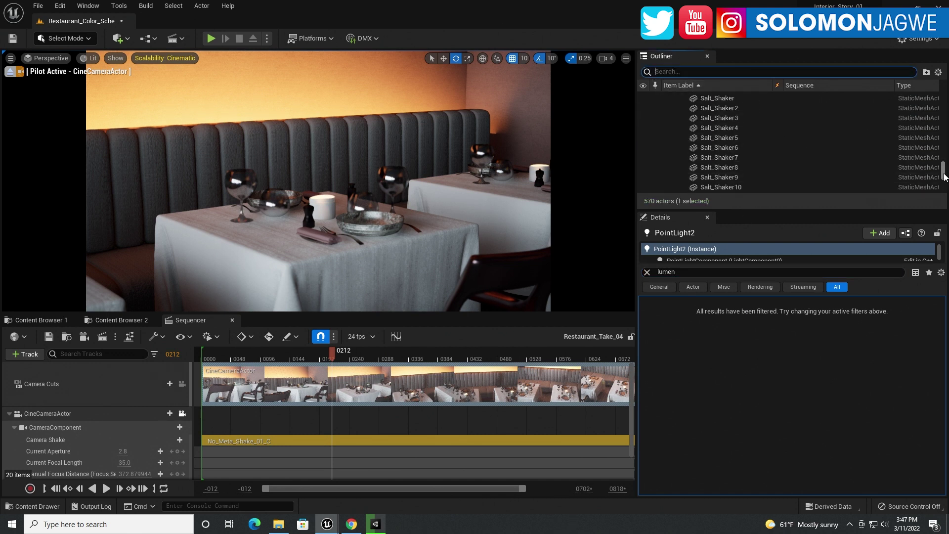
{"action": "scroll", "coordinate": [849, 178], "scroll_direction": "down", "scroll_amount": 5}
{"action": "left_click", "coordinate": [721, 130]}
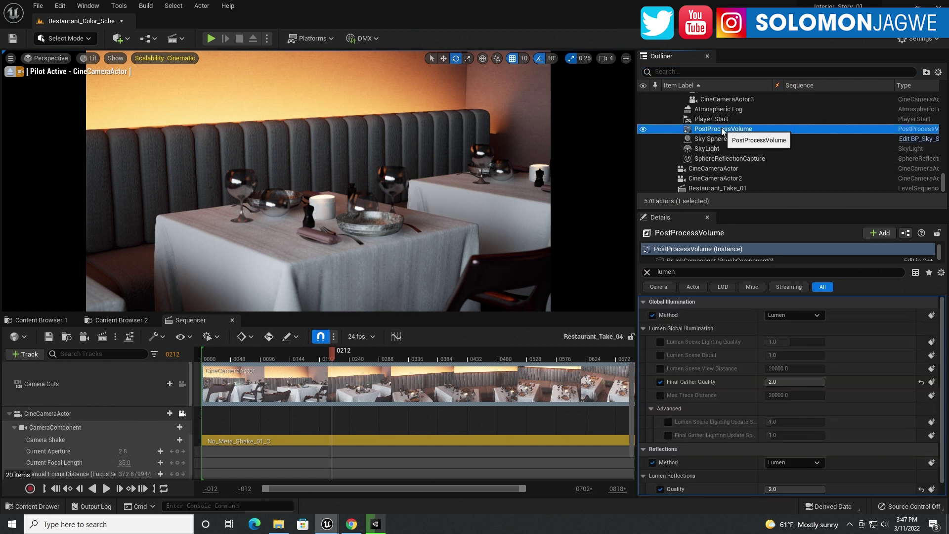
Step: Override Lumen Scene Lighting Quality to 2.0 and Lumen Scene Detail to 4.0
{"action": "left_click", "coordinate": [661, 341]}
{"action": "left_click", "coordinate": [790, 341]}
{"action": "type", "text": "2"}
{"action": "key", "text": "Return"}
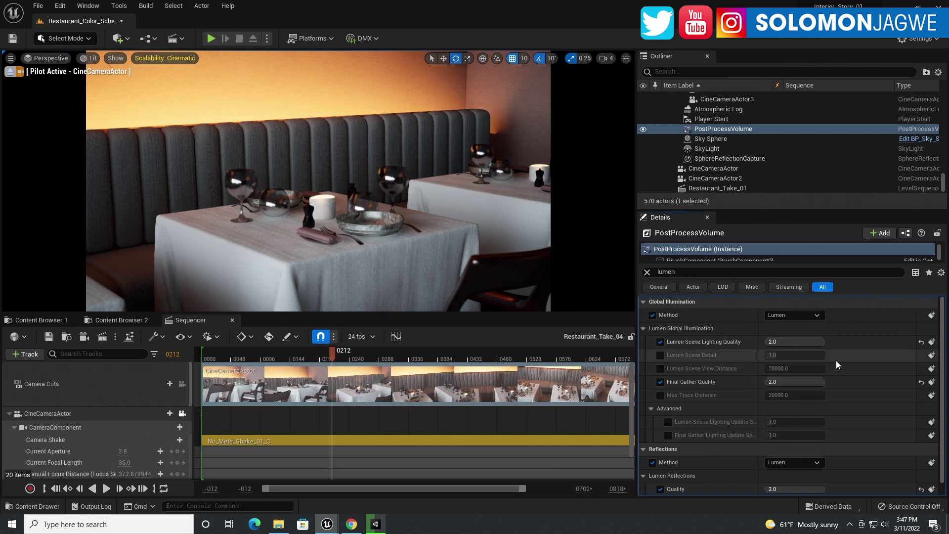
{"action": "left_click", "coordinate": [660, 354]}
{"action": "left_click", "coordinate": [791, 355]}
{"action": "type", "text": "4"}
{"action": "key", "text": "Return"}
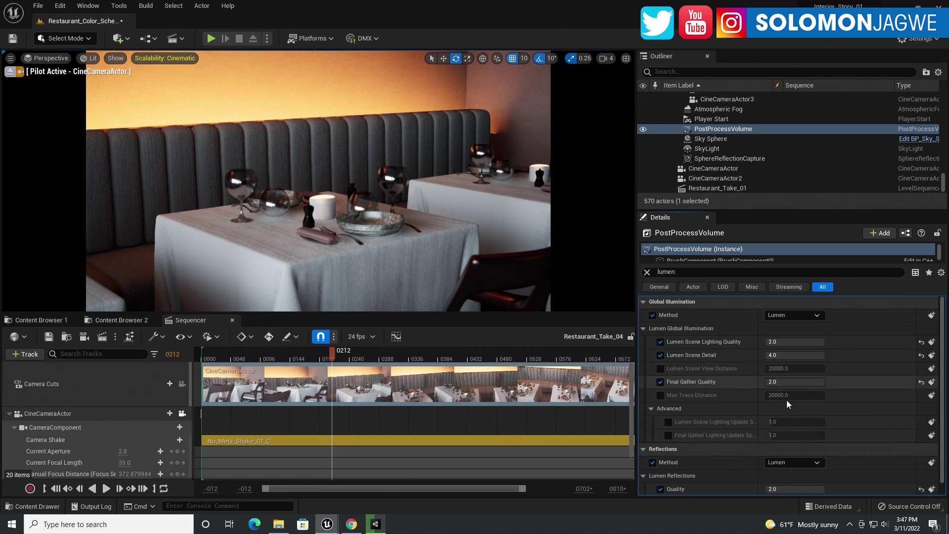
{"action": "scroll", "coordinate": [815, 398], "scroll_direction": "down", "scroll_amount": 1}
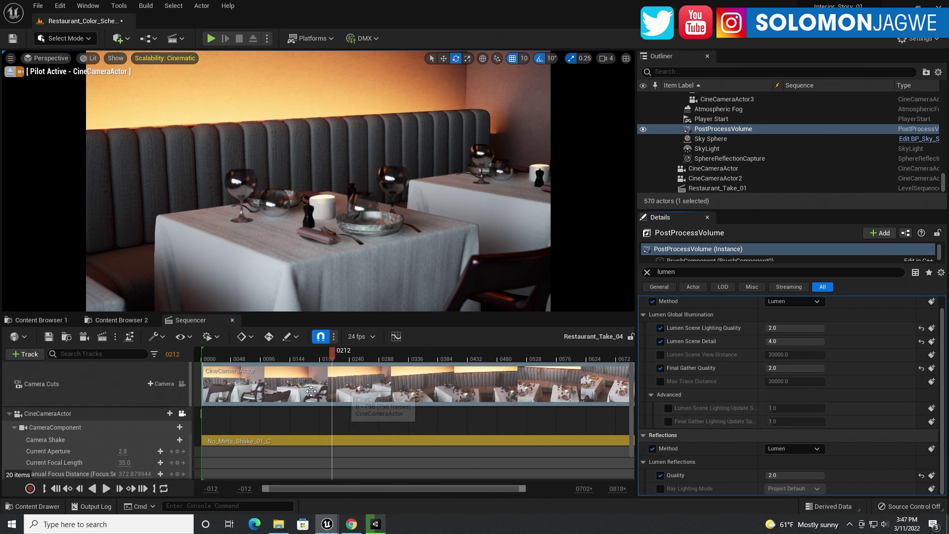
Step: Rewind Restaurant_Take_04 to its first frame and play it to frame 0429
{"action": "left_click", "coordinate": [56, 489]}
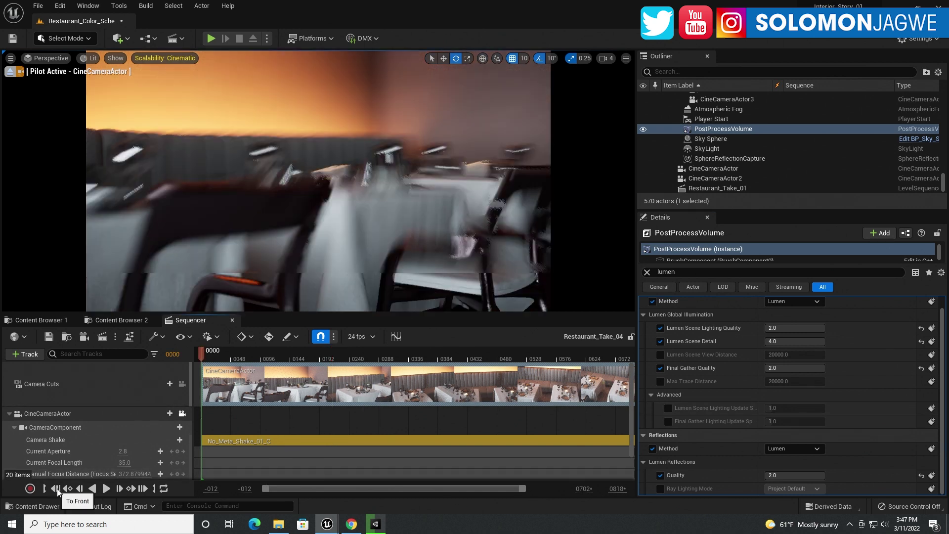
{"action": "left_click", "coordinate": [106, 488]}
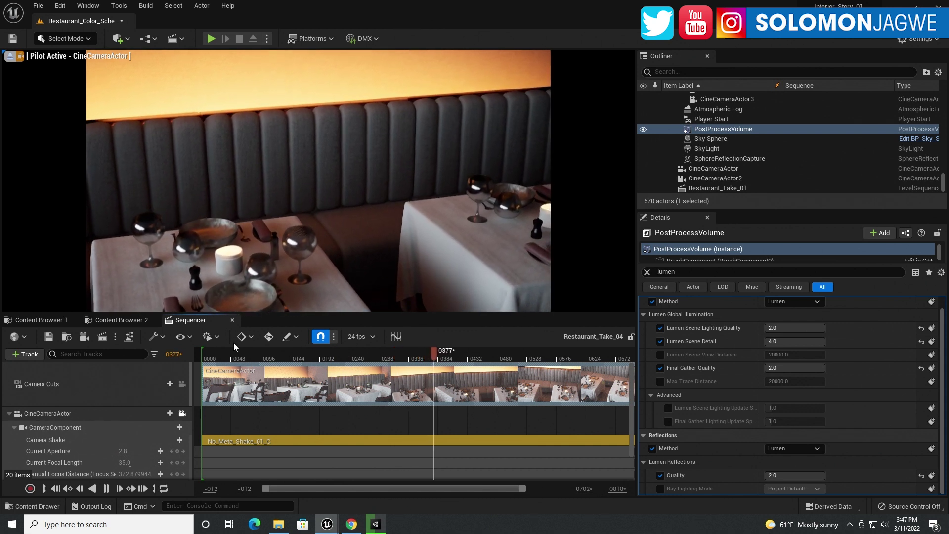
{"action": "left_click", "coordinate": [106, 489]}
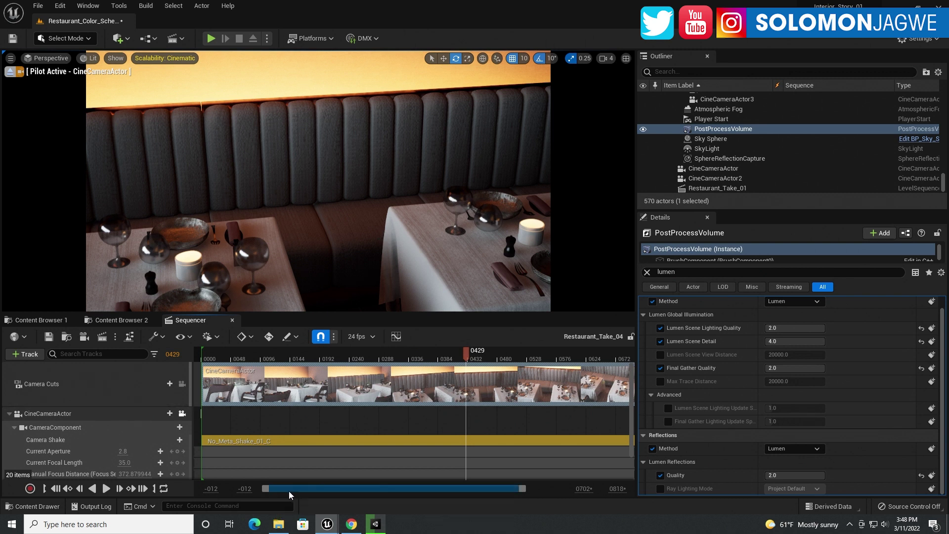
Step: Replay the sequence from near the start and around frame 0483, then show the YouTube channel page
{"action": "left_click", "coordinate": [221, 356]}
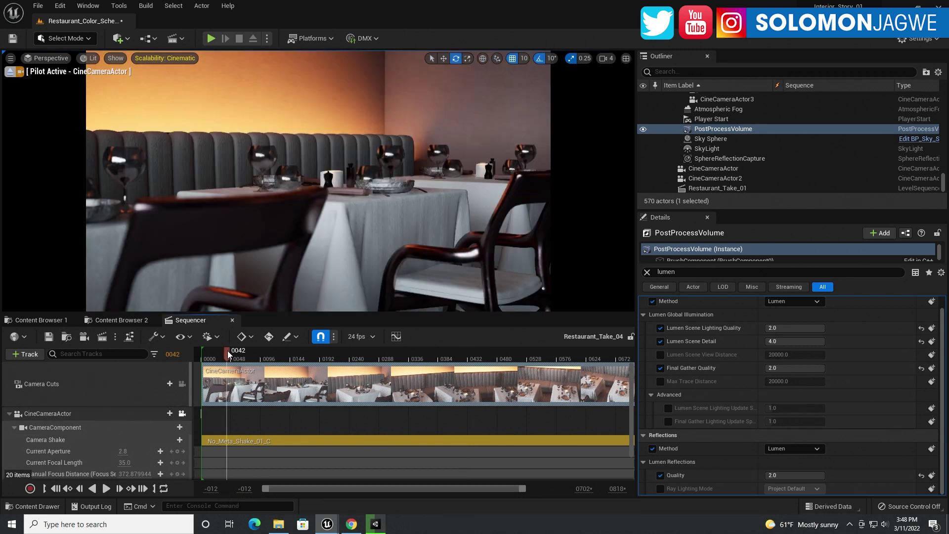
{"action": "key", "text": "space"}
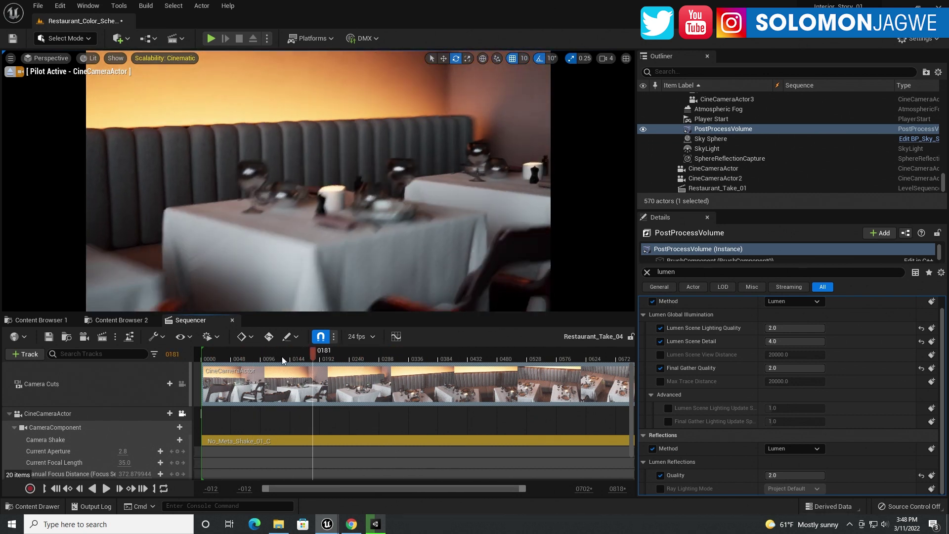
{"action": "mouse_move", "coordinate": [285, 350]}
{"action": "left_mouse_down"}
{"action": "mouse_move", "coordinate": [471, 350]}
{"action": "mouse_move", "coordinate": [272, 351]}
{"action": "left_mouse_up"}
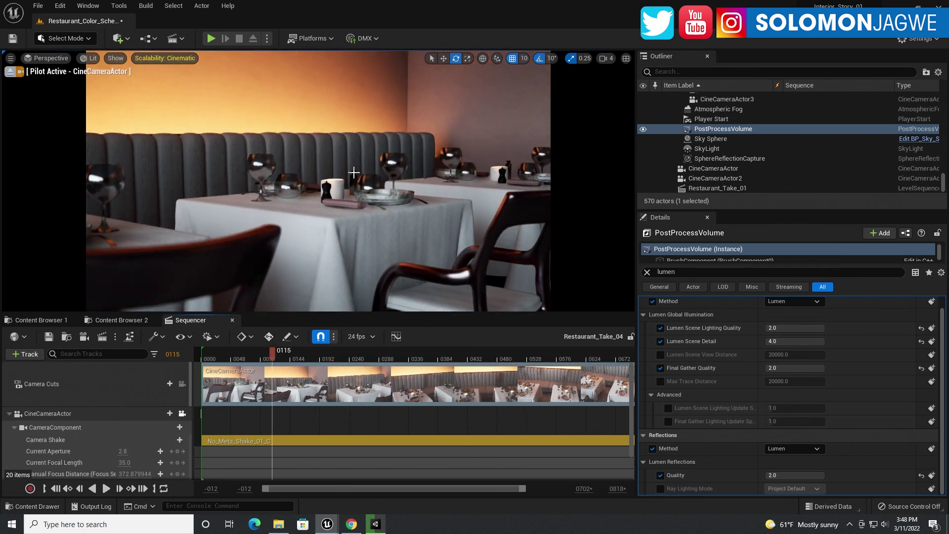
{"action": "left_click", "coordinate": [108, 490]}
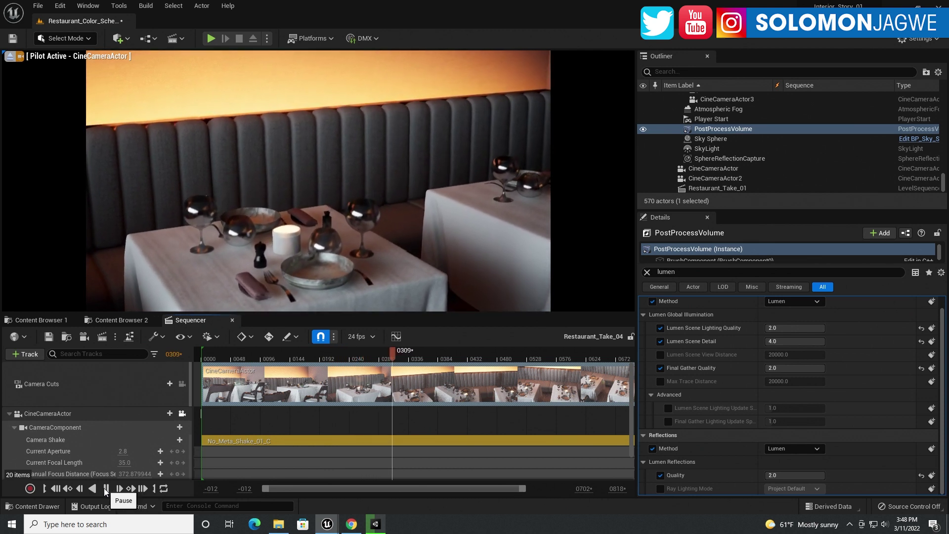
{"action": "left_click", "coordinate": [350, 524]}
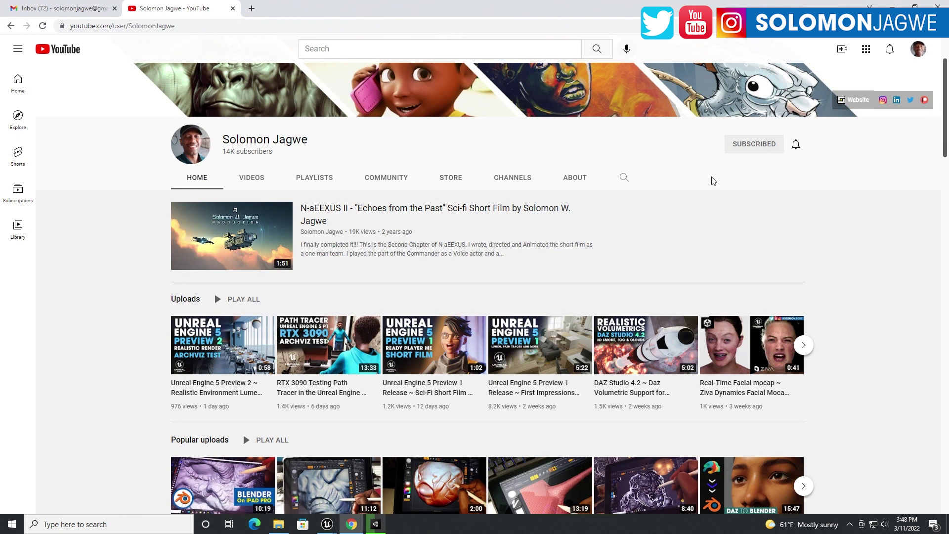
{"action": "mouse_move", "coordinate": [230, 372]}
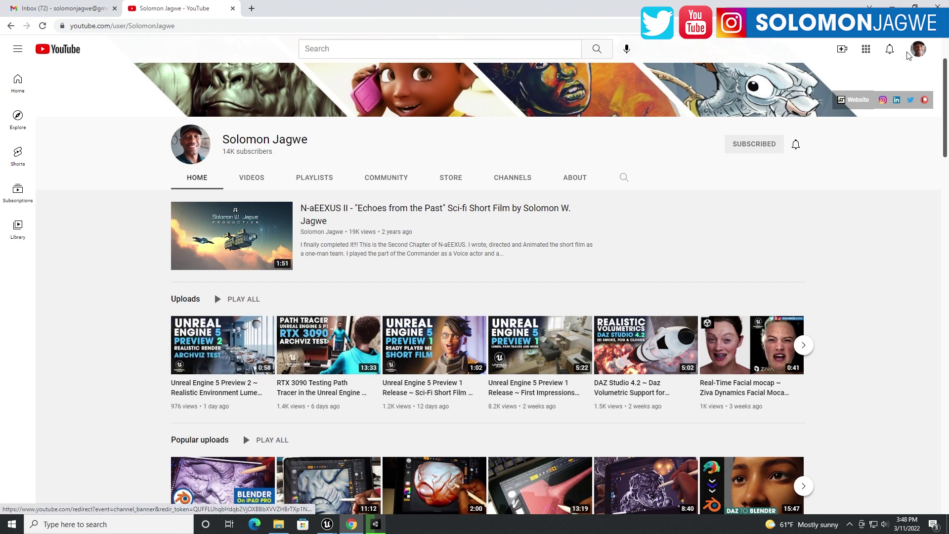
Step: Minimize Chrome to return to the Unreal Editor with Restaurant_Take_04 playing at frame 0788
{"action": "left_click", "coordinate": [892, 6]}
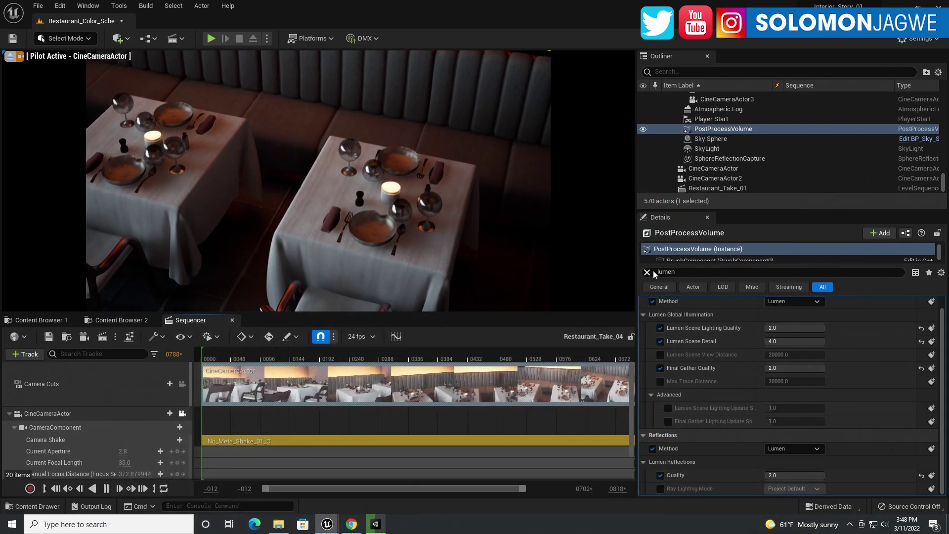